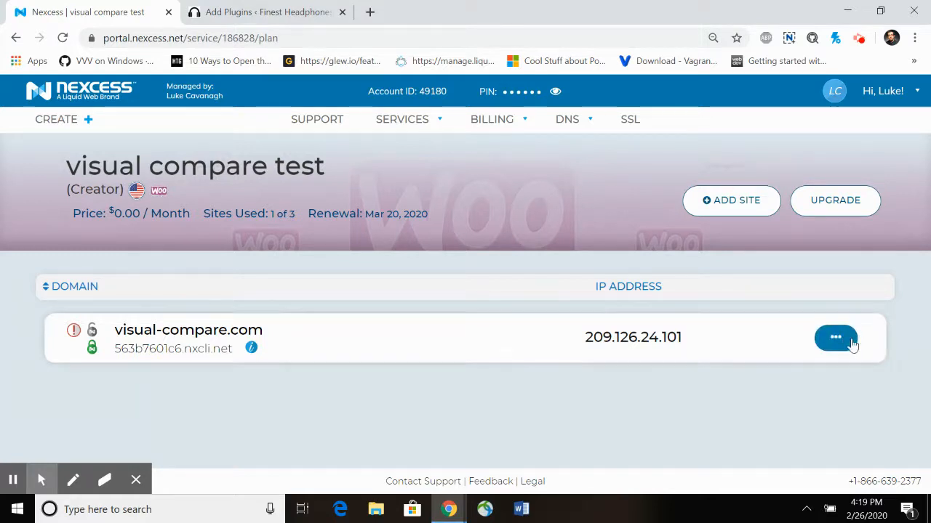
# - Open the management page for visual-compare.com in the Nexcess portal and show its SSH / SFTP access details
pyautogui.click(831, 348)
pyautogui.click(720, 369)
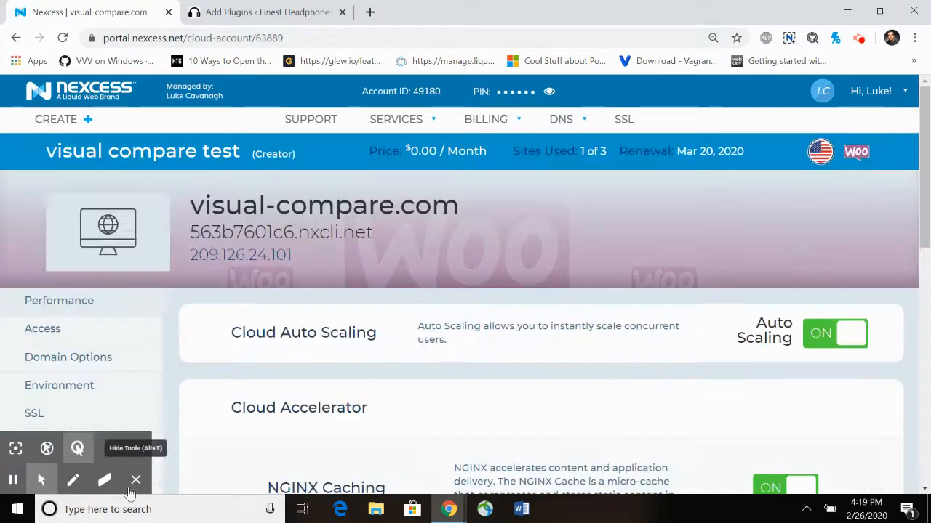
pyautogui.scroll(-1, 478, 231)
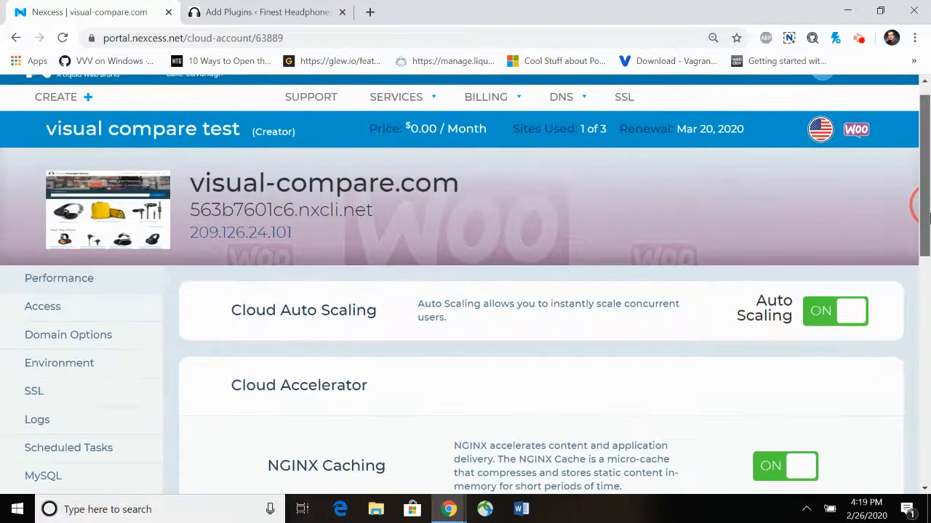
pyautogui.click(89, 317)
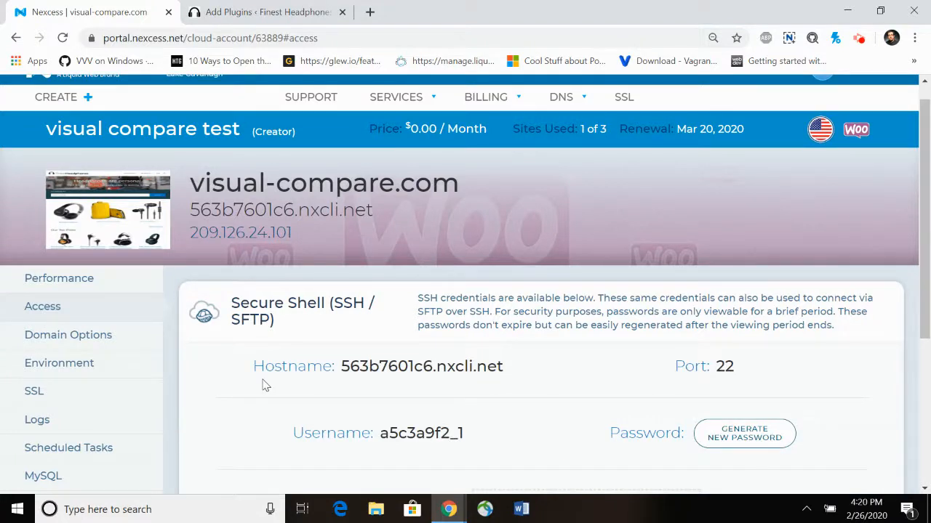
pyautogui.scroll(-1, 247, 367)
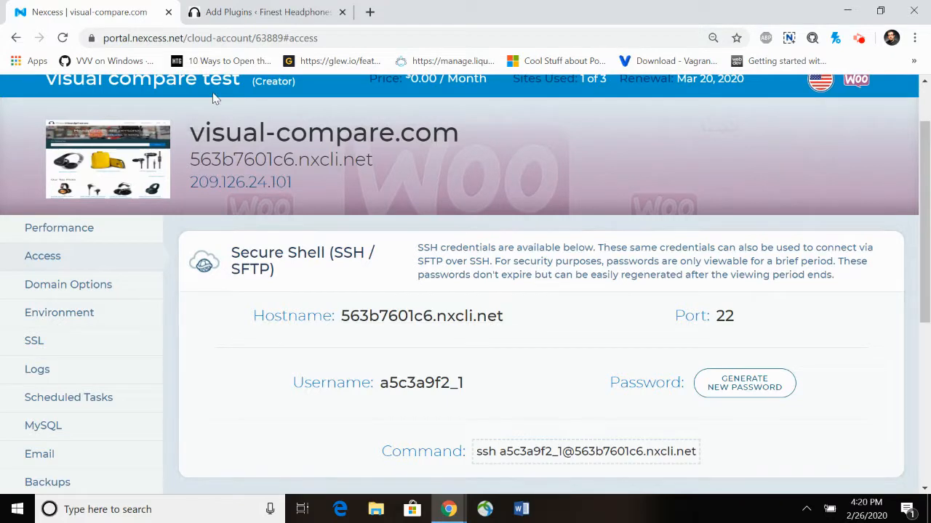
# - Search for "migrate to liquid web" in the Finest Headphones site's plugin directory, then install and activate Migrate To Liquid Web
pyautogui.click(247, 11)
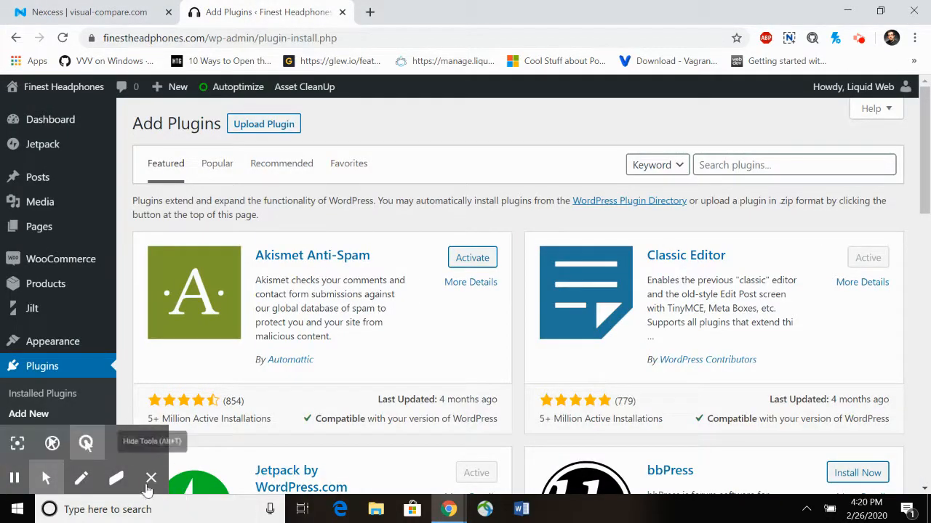
pyautogui.click(731, 165)
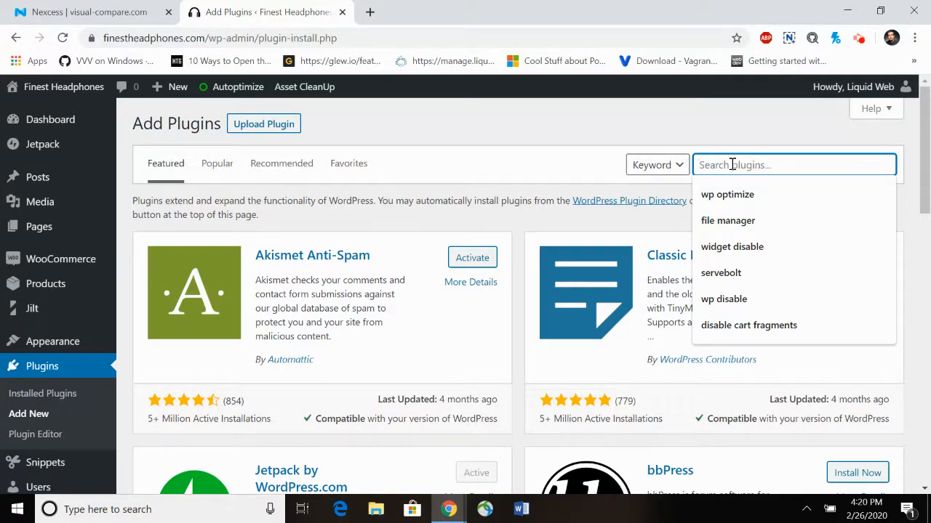
pyautogui.write('migrate to lq')
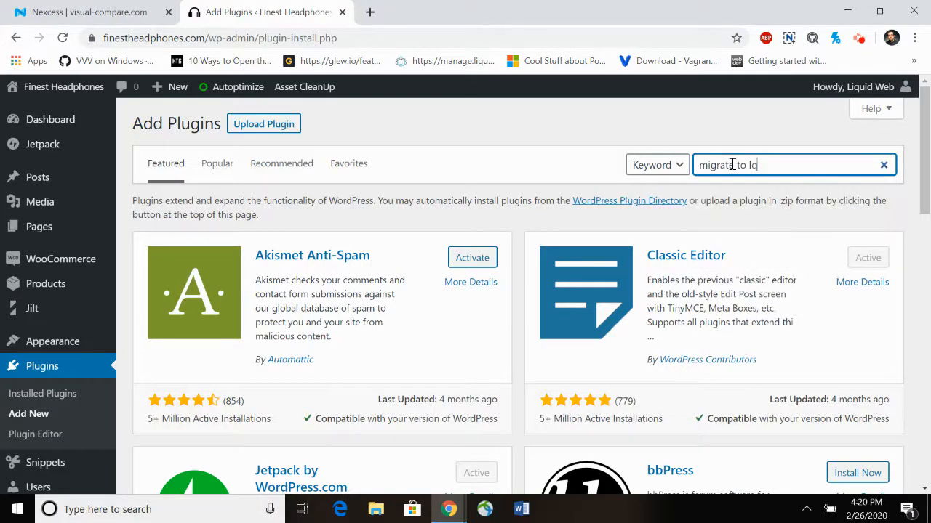
pyautogui.press('BackSpace')
pyautogui.write('iq')
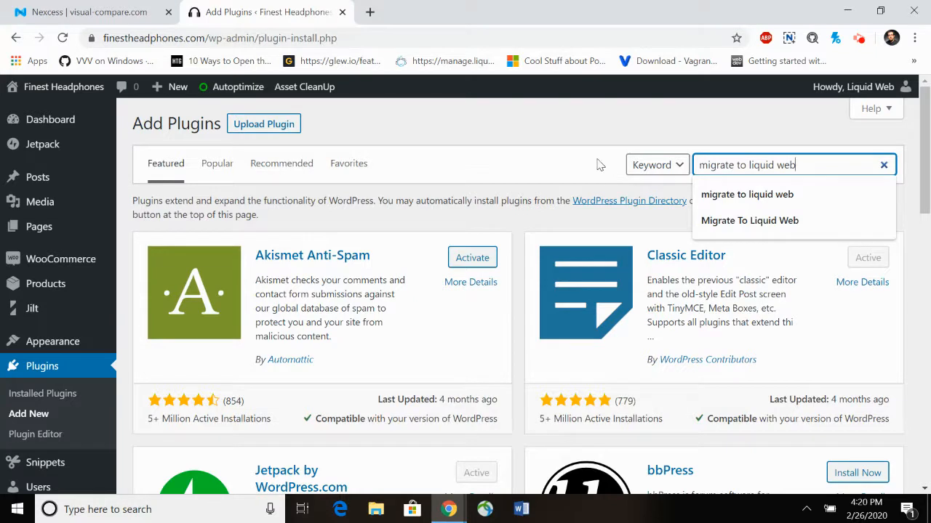
pyautogui.press('Return')
pyautogui.click(460, 247)
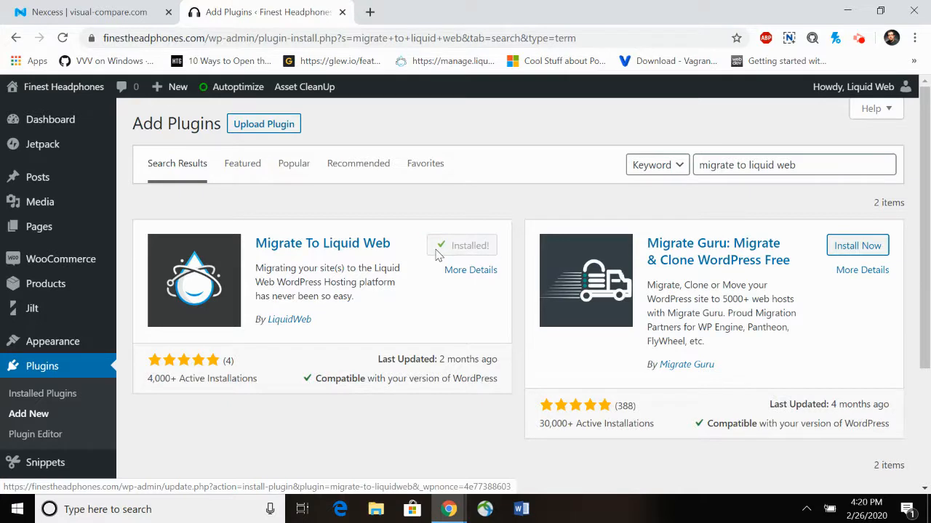
pyautogui.click(458, 248)
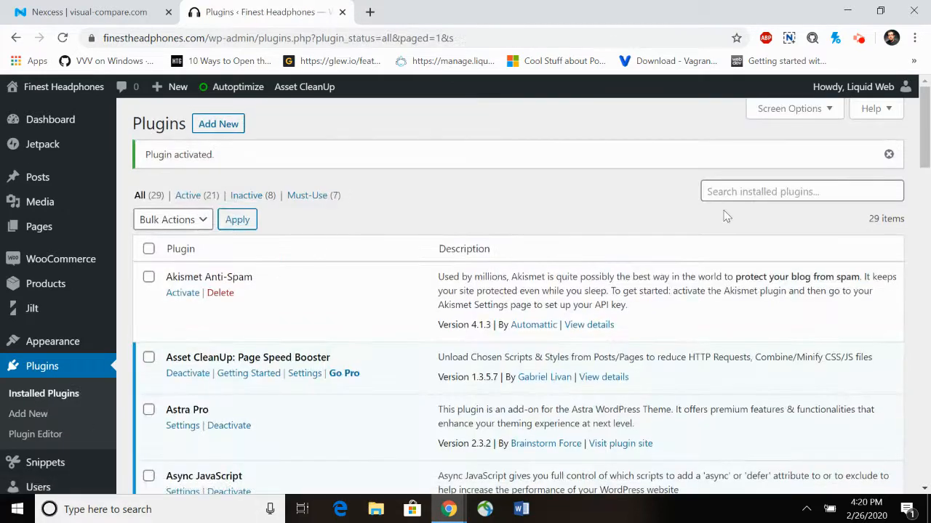
# - Open the LiquidWeb Migrate plugin page and go to its migration form
pyautogui.moveTo(927, 160); pyautogui.dragTo(927, 319)
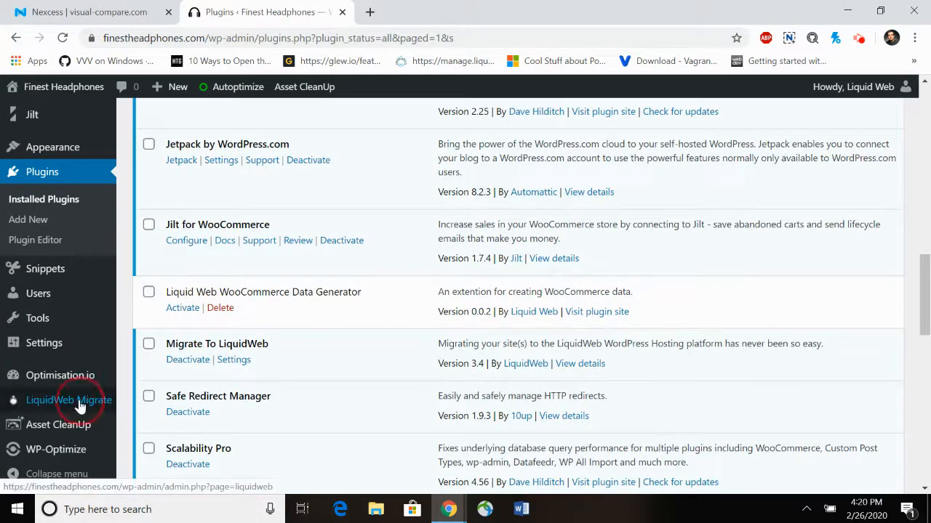
pyautogui.click(68, 400)
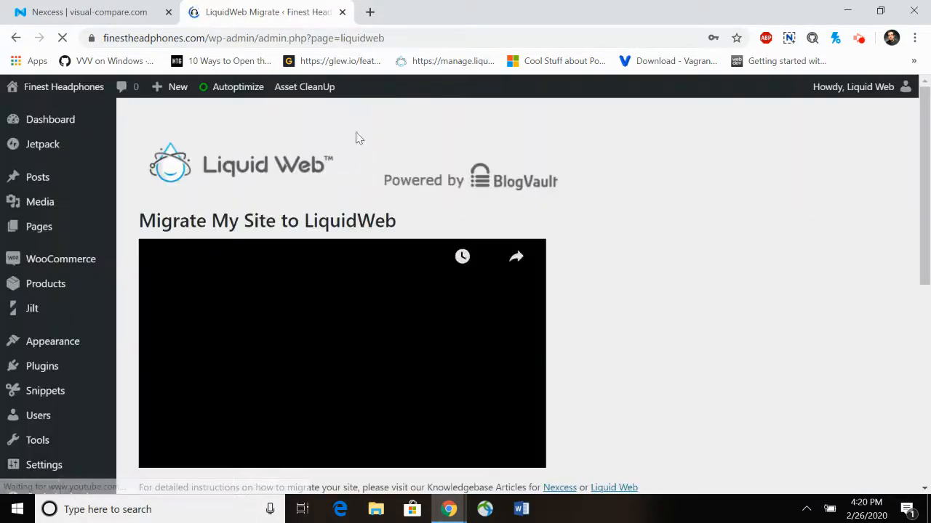
pyautogui.moveTo(927, 182); pyautogui.dragTo(924, 349)
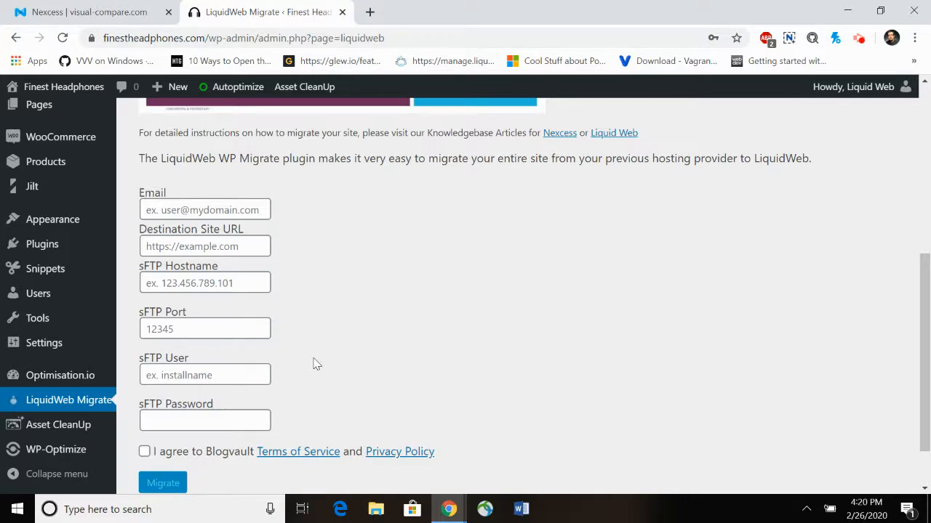
pyautogui.hotkey('ctrl', 'shift', 'Tab')
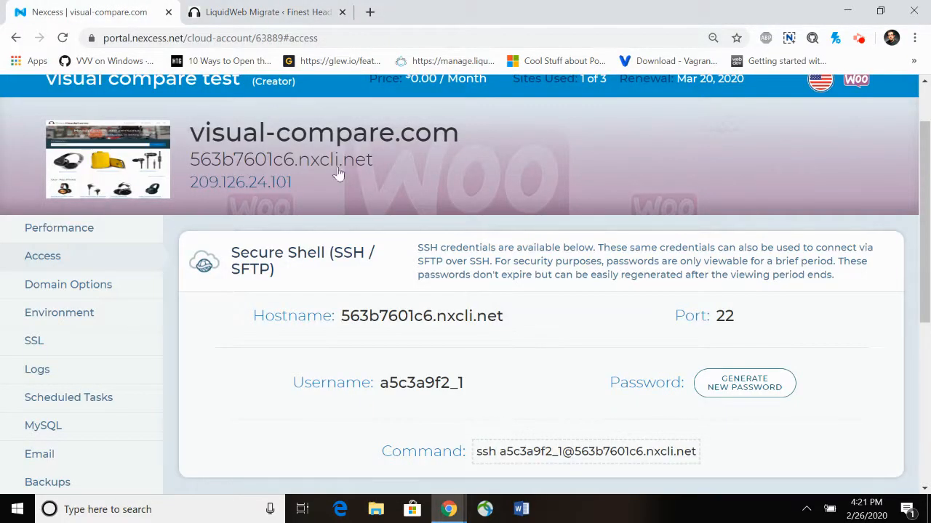
pyautogui.rightClick(332, 162)
pyautogui.click(375, 248)
pyautogui.click(302, 14)
pyautogui.rightClick(228, 249)
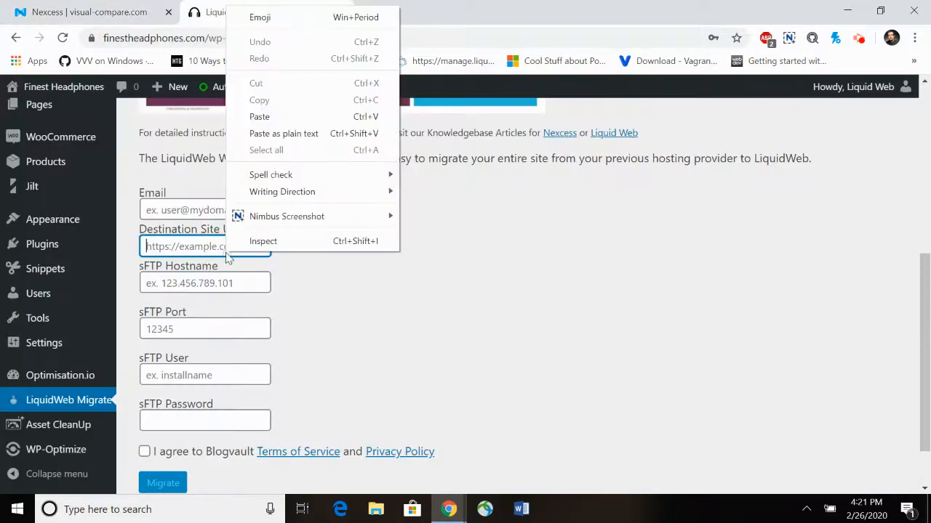
pyautogui.click(262, 117)
pyautogui.press('BackSpace')
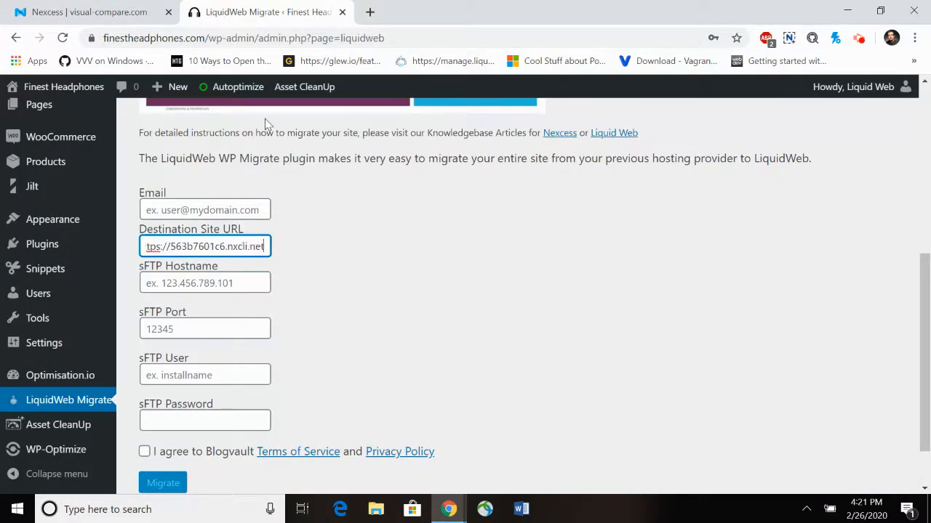
# - Enter the contact's e-mail address in the migration form
pyautogui.click(207, 211)
pyautogui.write('site@domain.com')
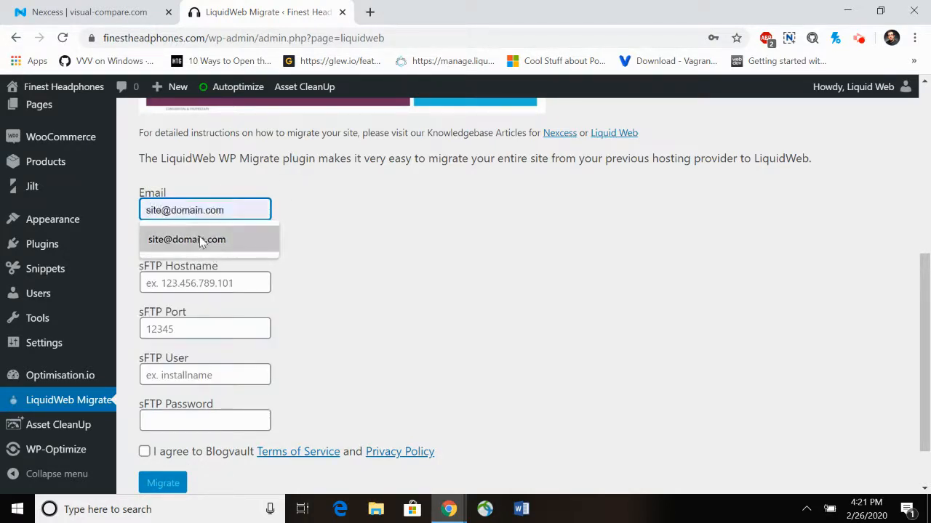
pyautogui.click(200, 238)
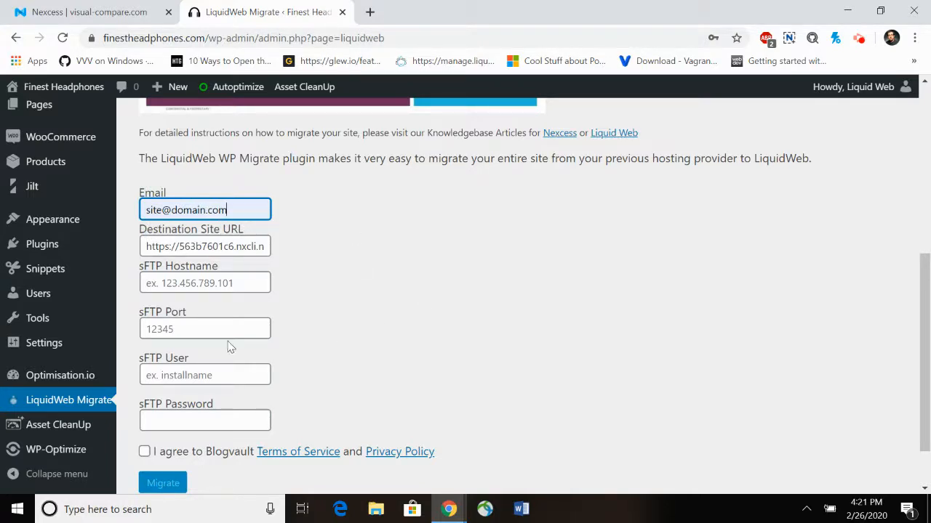
# - Look up the SFTP port in the Nexcess portal, set sFTP Port to 22 and dismiss the Facebook notification
pyautogui.click(149, 10)
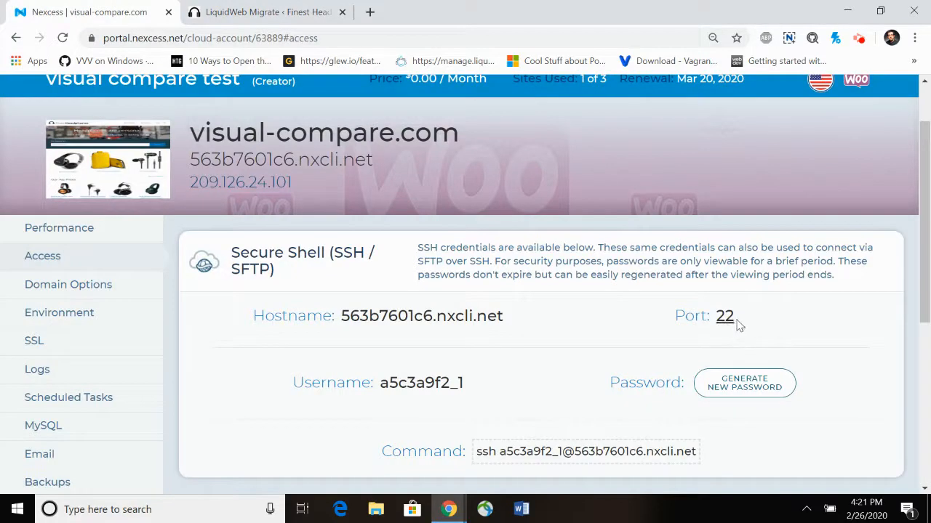
pyautogui.click(211, 7)
pyautogui.click(191, 327)
pyautogui.write('22')
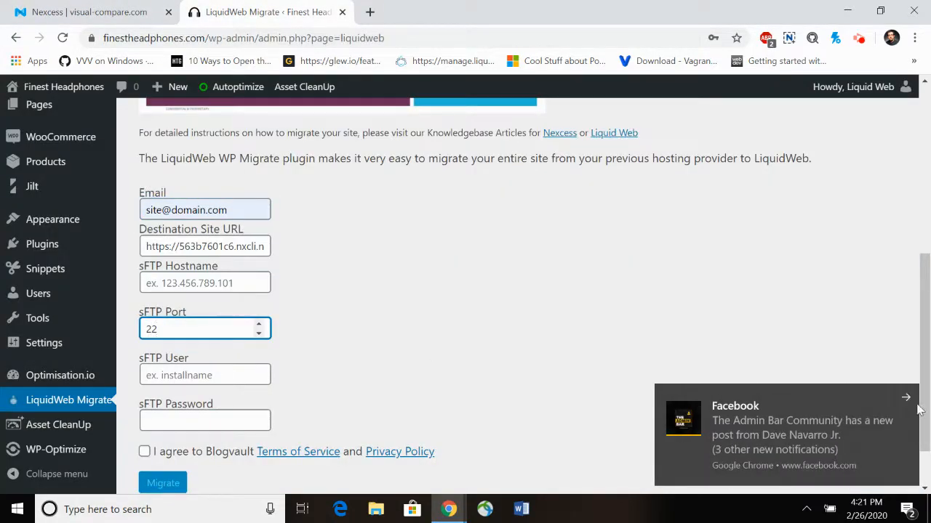
pyautogui.click(908, 398)
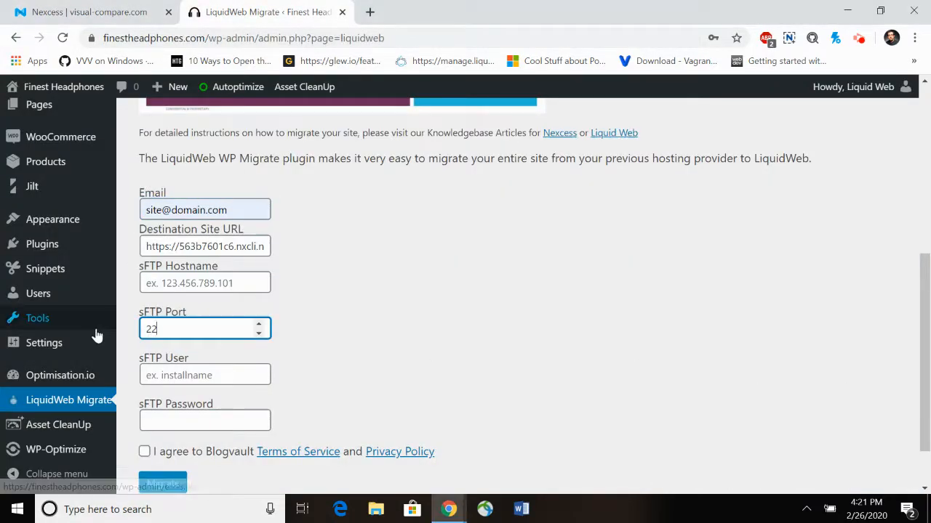
# - Copy the SFTP username from the Nexcess portal into the migration form's sFTP User field
pyautogui.click(149, 10)
pyautogui.moveTo(477, 388); pyautogui.dragTo(399, 390)
pyautogui.rightClick(399, 391)
pyautogui.click(423, 396)
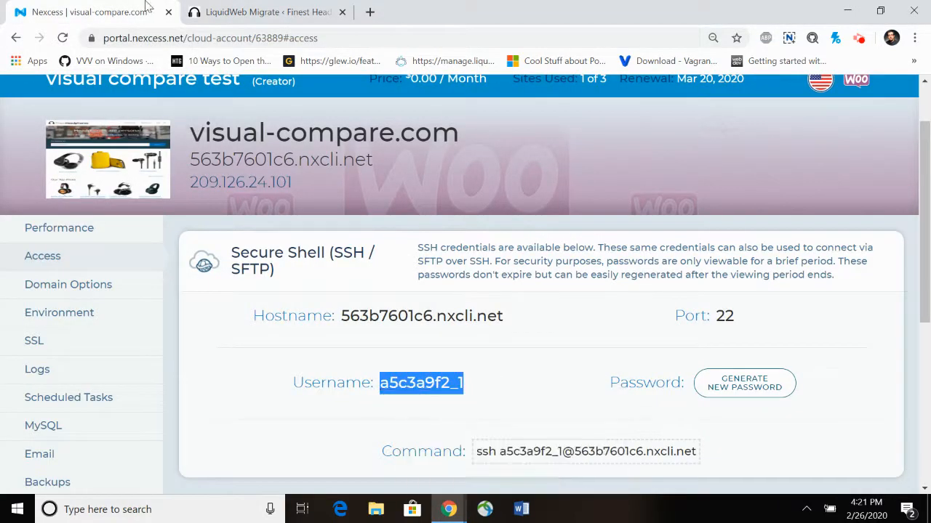
pyautogui.hotkey('ctrl', 'Tab')
pyautogui.rightClick(166, 367)
pyautogui.click(200, 233)
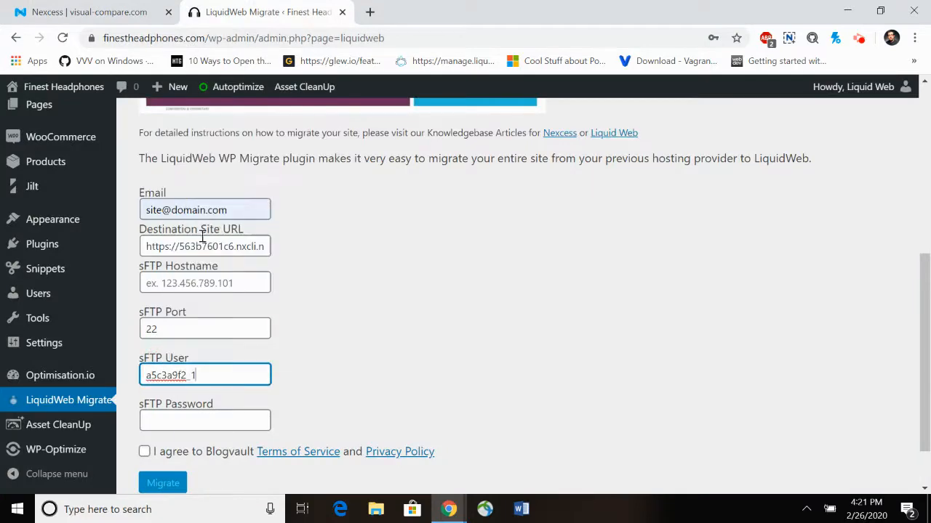
# - Generate a new SSH / SFTP password for visual-compare.com in the Nexcess portal and reveal it through Secure Password Share
pyautogui.click(111, 6)
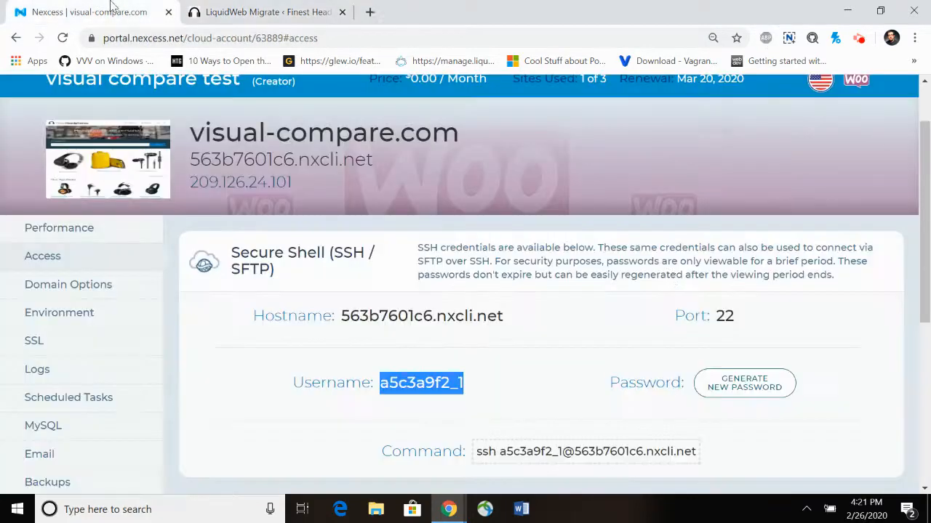
pyautogui.click(739, 386)
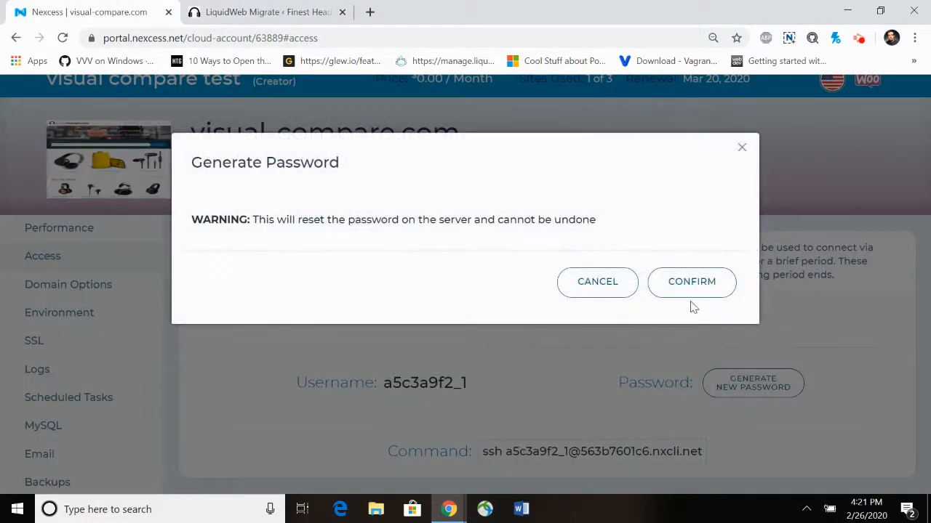
pyautogui.click(692, 295)
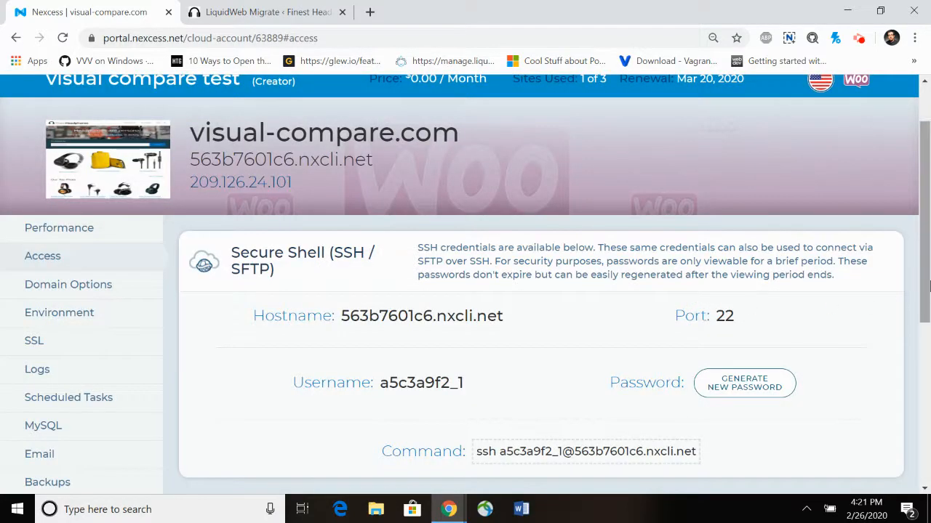
pyautogui.moveTo(927, 293); pyautogui.dragTo(927, 336)
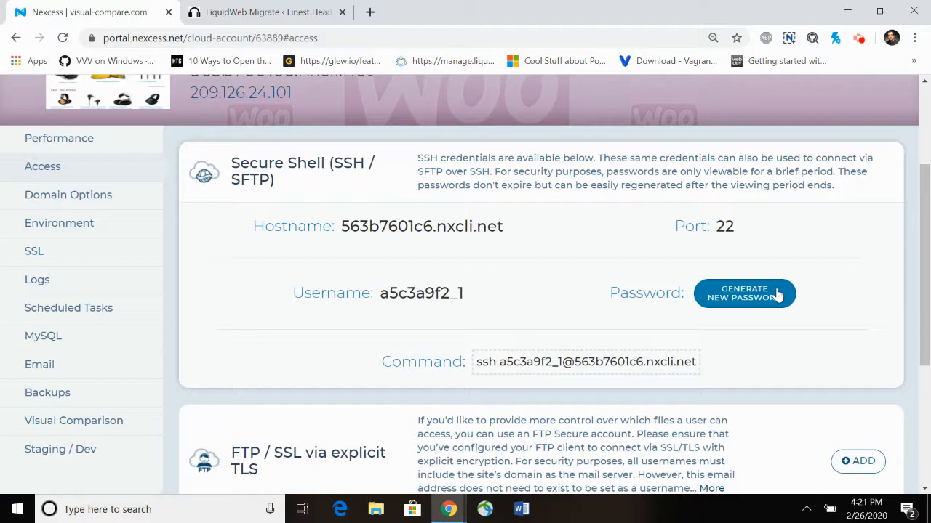
pyautogui.click(678, 296)
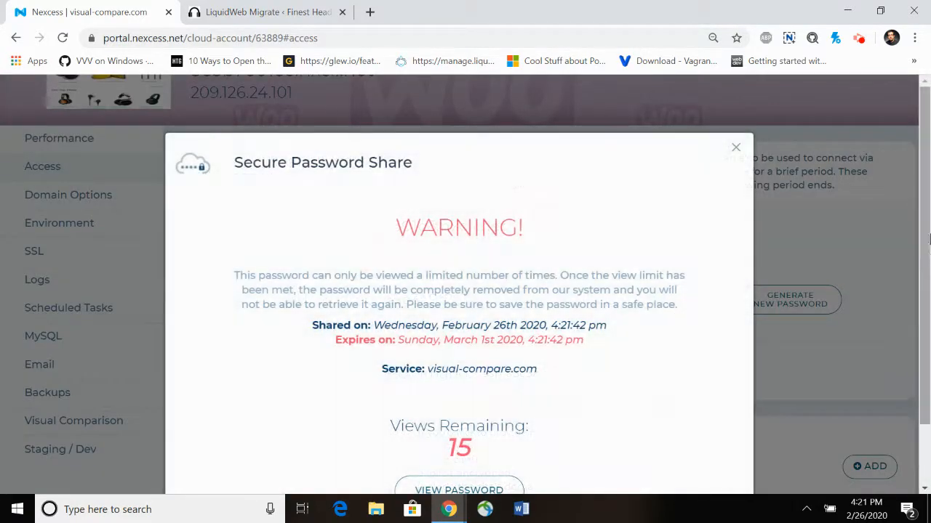
pyautogui.moveTo(928, 239); pyautogui.dragTo(927, 307)
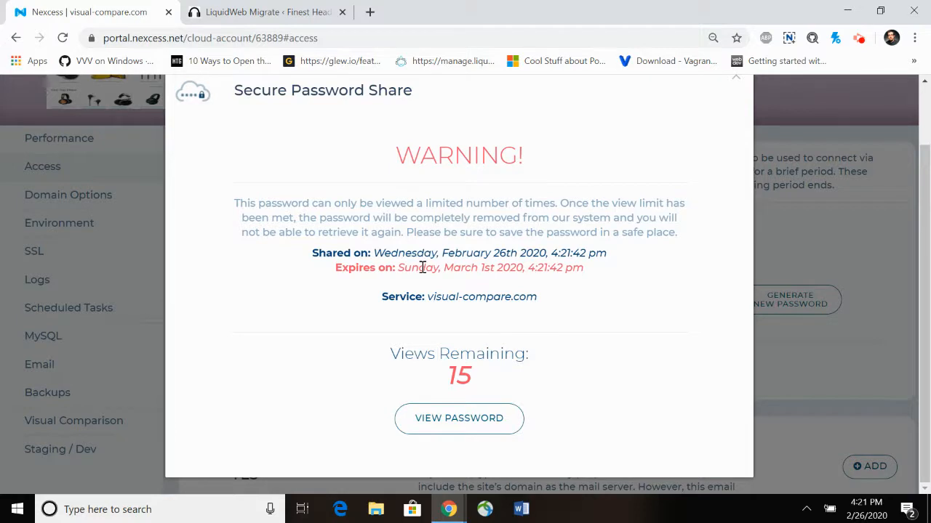
pyautogui.click(450, 418)
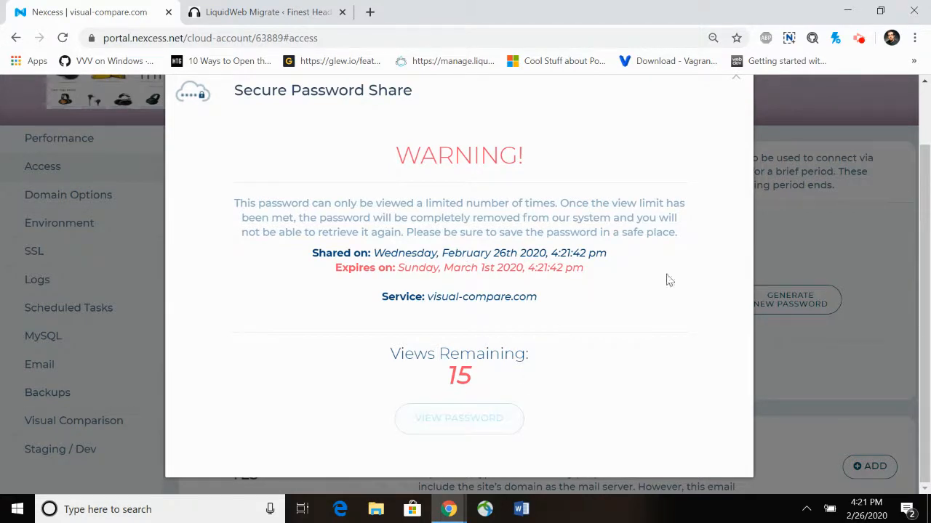
# - Copy the generated password into the migration form's sFTP Password field and agree to Blogvault's Terms of Service and Privacy Policy
pyautogui.moveTo(926, 327); pyautogui.dragTo(928, 399)
pyautogui.moveTo(582, 443); pyautogui.dragTo(349, 447)
pyautogui.rightClick(344, 449)
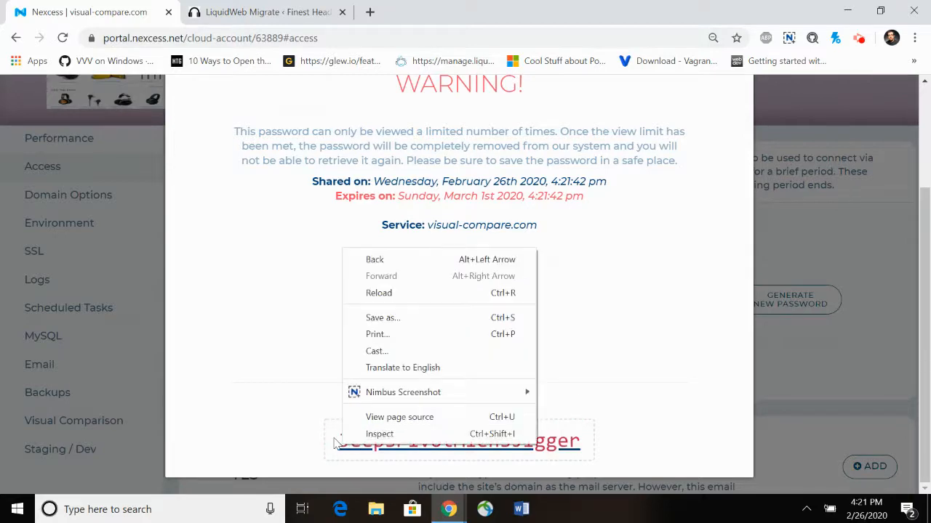
pyautogui.click(609, 439)
pyautogui.rightClick(516, 442)
pyautogui.click(548, 343)
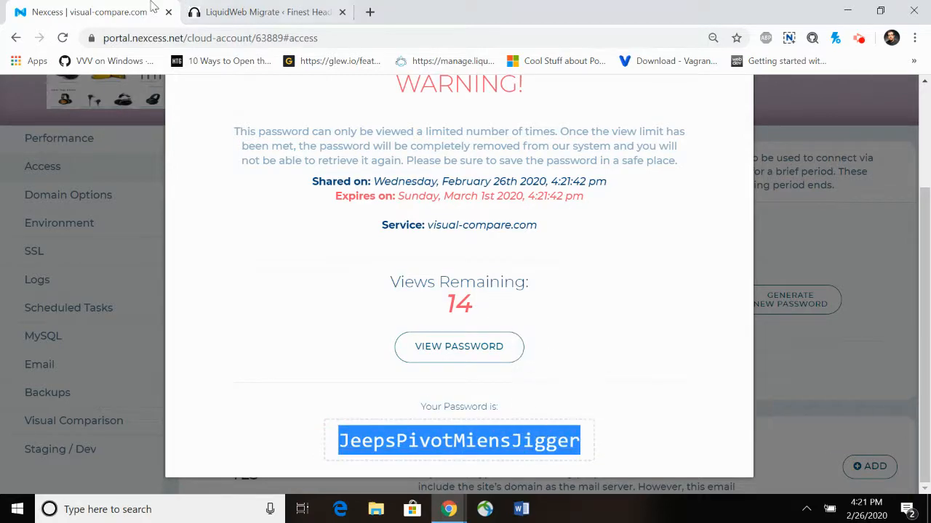
pyautogui.click(225, 6)
pyautogui.click(151, 420)
pyautogui.rightClick(172, 420)
pyautogui.click(179, 284)
pyautogui.click(144, 452)
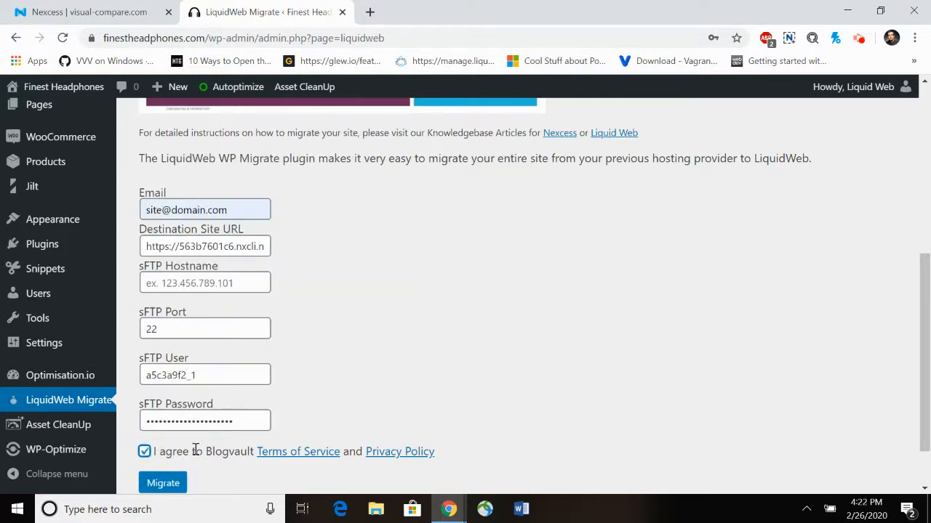
# - Close the Secure Password Share dialog in the Nexcess portal and copy the SSH / SFTP hostname 563b7601c6.nxcli.net
pyautogui.click(145, 12)
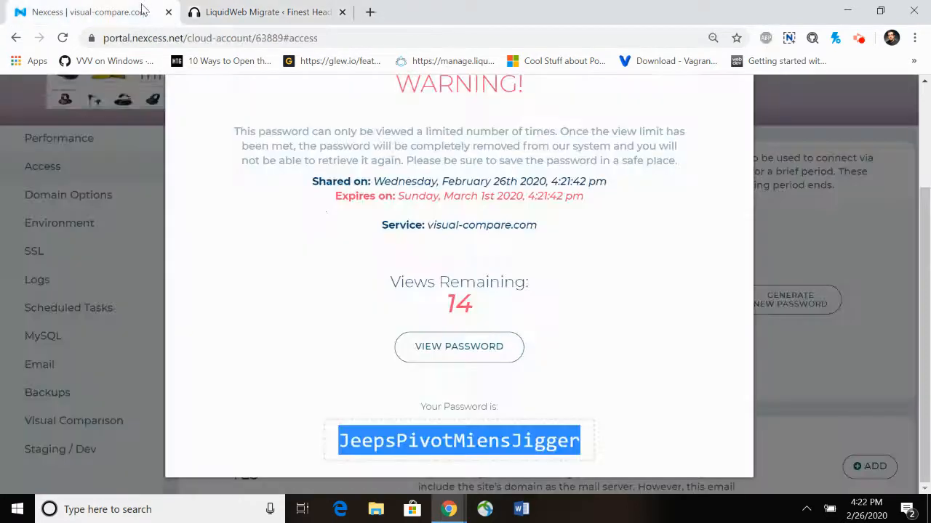
pyautogui.scroll(2, 814, 141)
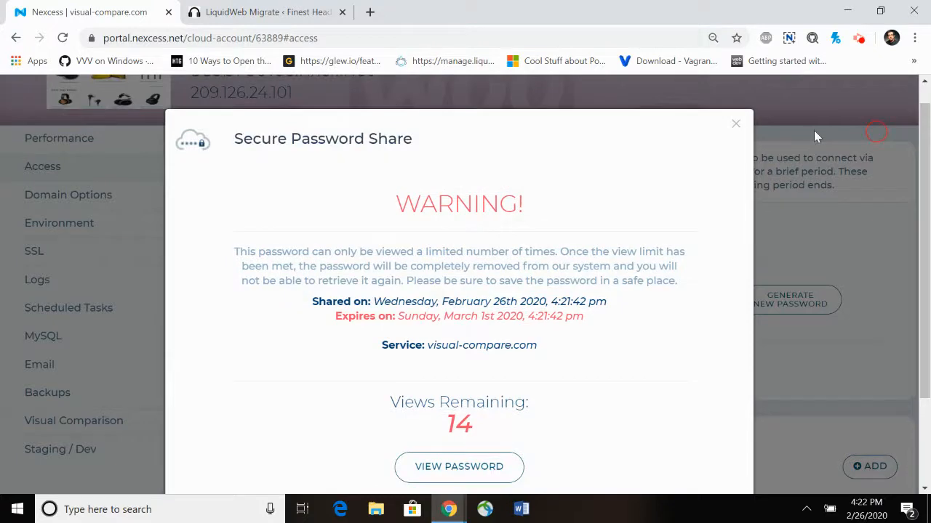
pyautogui.click(734, 123)
pyautogui.moveTo(502, 229); pyautogui.dragTo(342, 228)
pyautogui.moveTo(534, 223); pyautogui.dragTo(340, 231)
pyautogui.rightClick(386, 237)
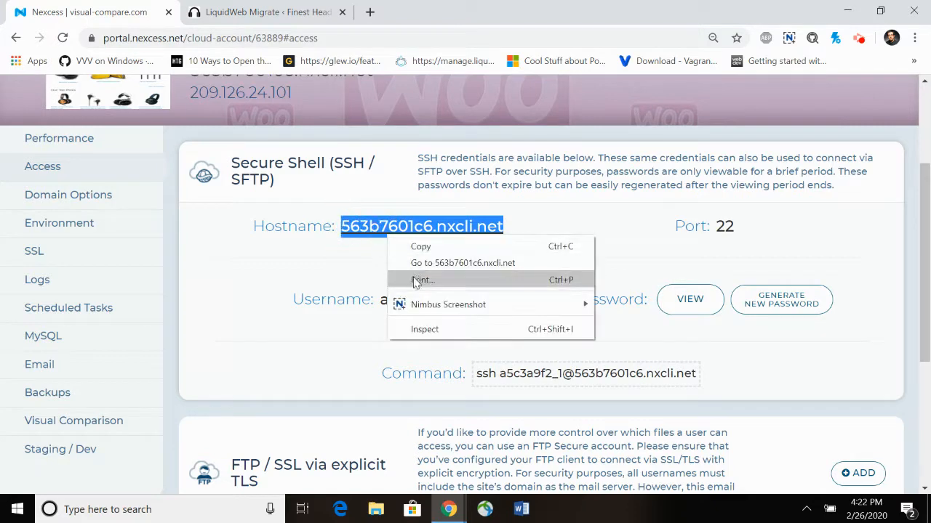
pyautogui.click(423, 245)
# - Paste the copied hostname into the migration form's sFTP Hostname field and start the migration
pyautogui.click(240, 7)
pyautogui.rightClick(179, 285)
pyautogui.click(218, 149)
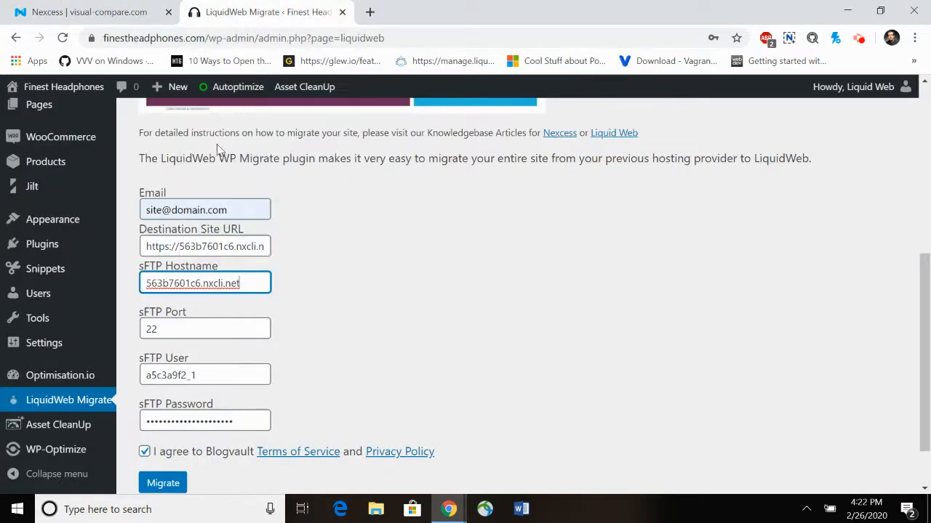
pyautogui.click(163, 483)
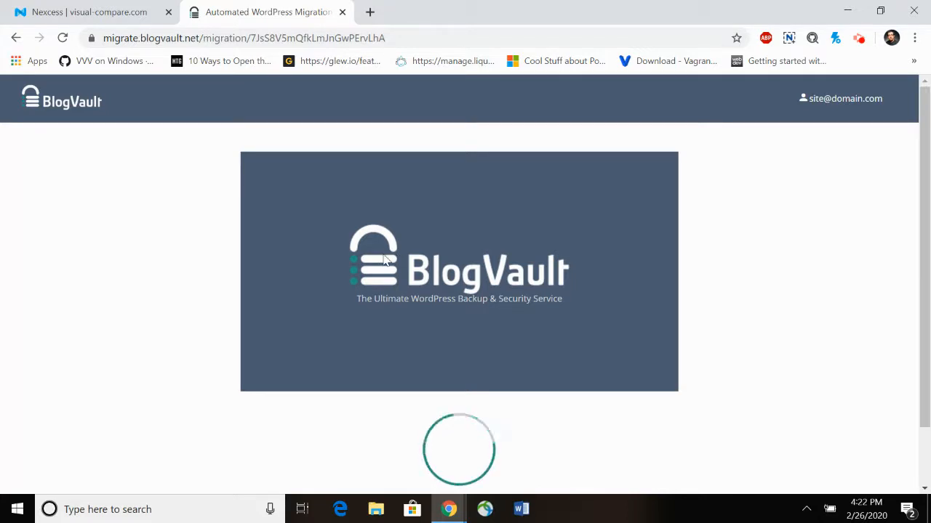
# - Examine the BlogVault migration progress for files and tables, along with the source and destination site addresses
pyautogui.click(927, 291)
pyautogui.moveTo(927, 291); pyautogui.dragTo(870, 476)
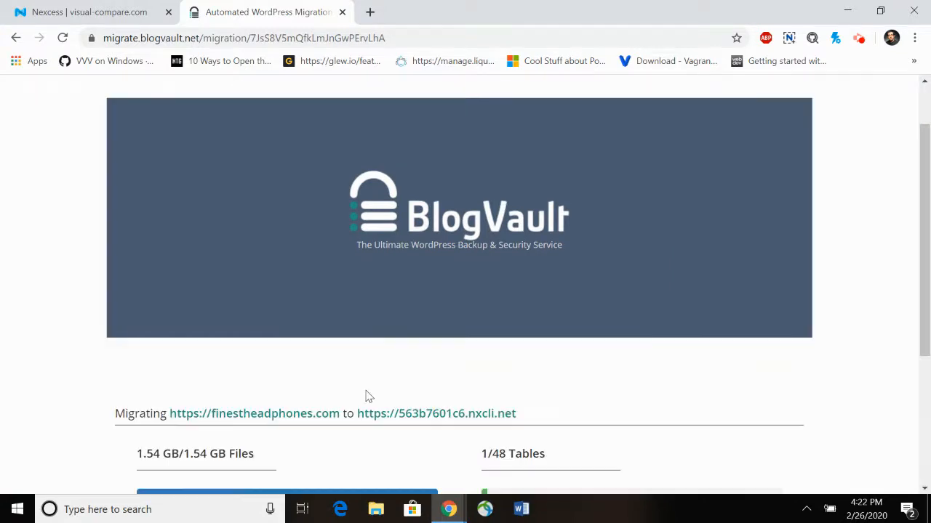
pyautogui.moveTo(925, 248); pyautogui.dragTo(922, 347)
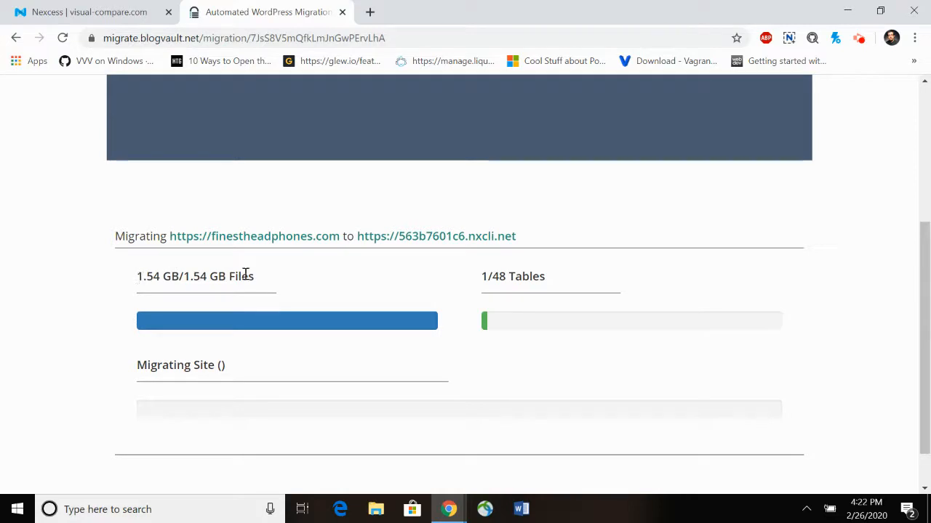
pyautogui.moveTo(255, 276); pyautogui.dragTo(104, 281)
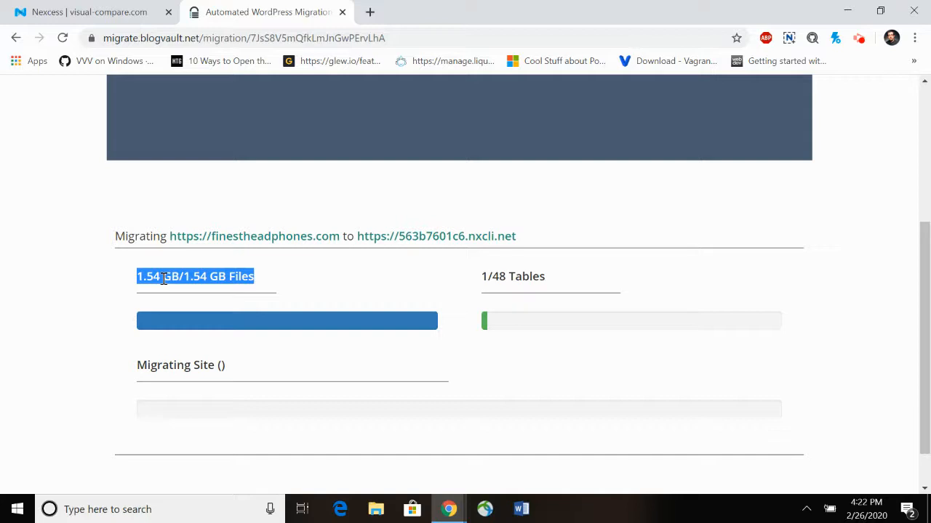
pyautogui.click(472, 261)
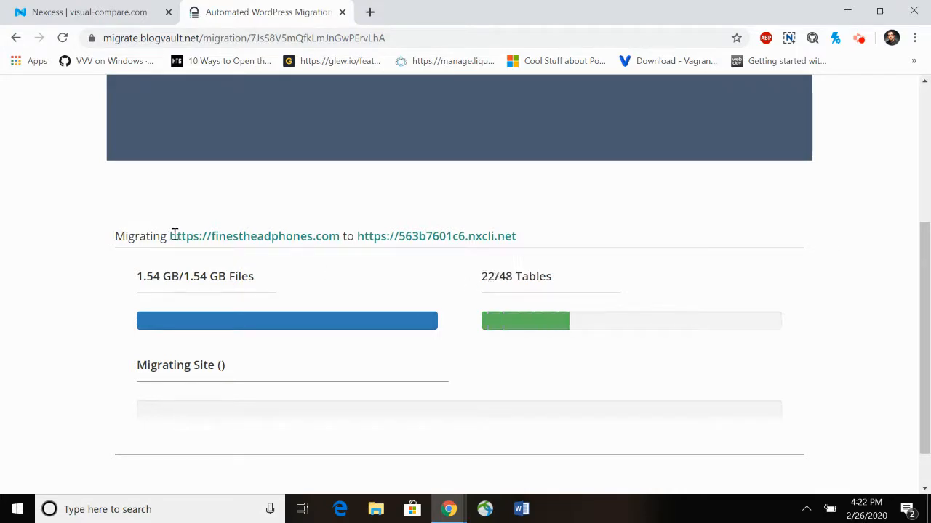
pyautogui.moveTo(337, 236); pyautogui.dragTo(173, 238)
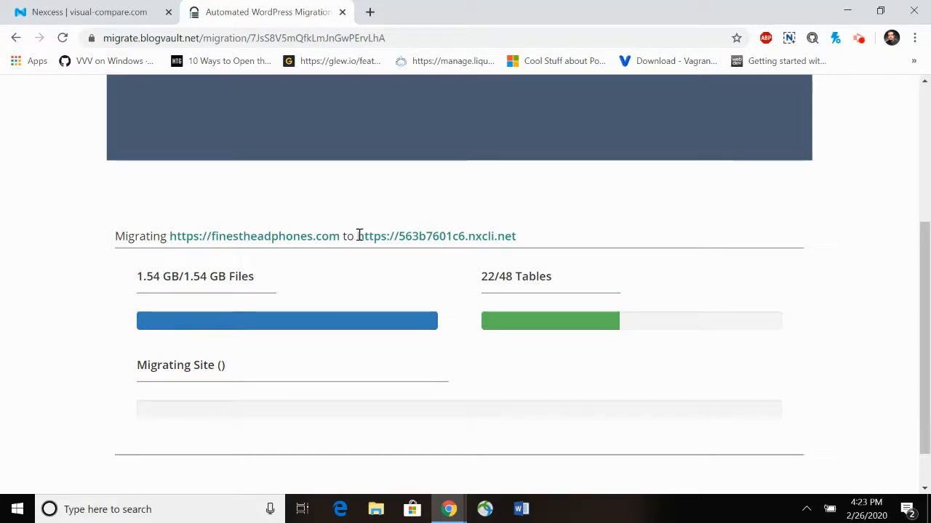
pyautogui.moveTo(357, 236); pyautogui.dragTo(532, 235)
pyautogui.click(486, 212)
pyautogui.moveTo(357, 236); pyautogui.dragTo(519, 235)
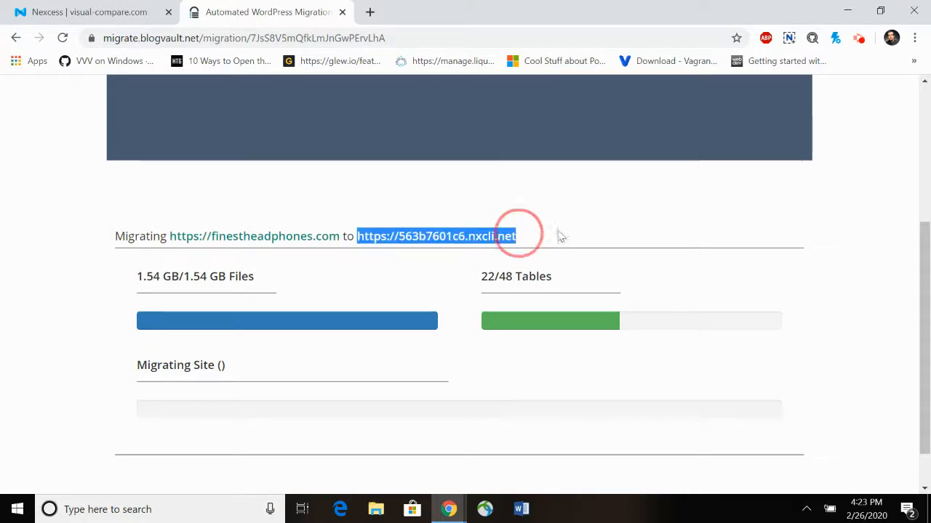
pyautogui.click(449, 214)
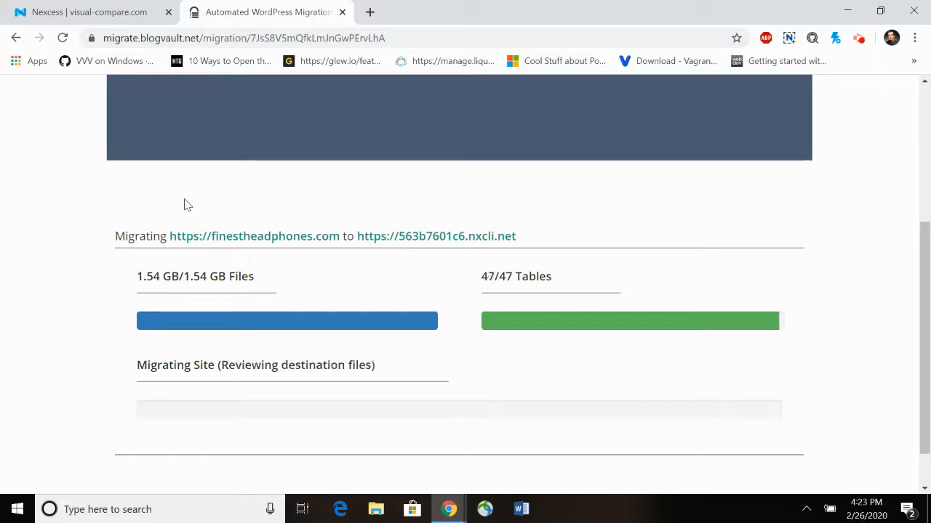
# - Copy the destination site URL from the migration page and open that site's wp-admin login in a new browser tab
pyautogui.moveTo(357, 235); pyautogui.dragTo(488, 234)
pyautogui.rightClick(489, 236)
pyautogui.click(513, 245)
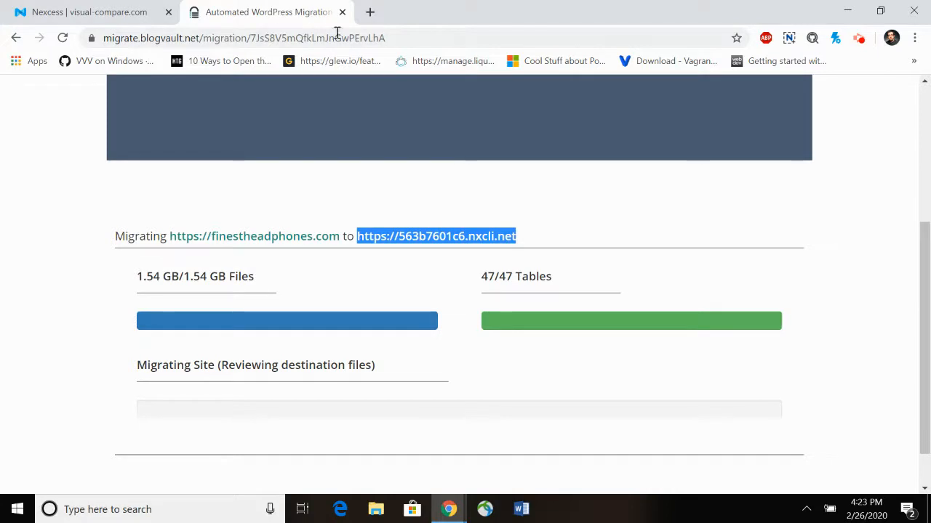
pyautogui.click(367, 12)
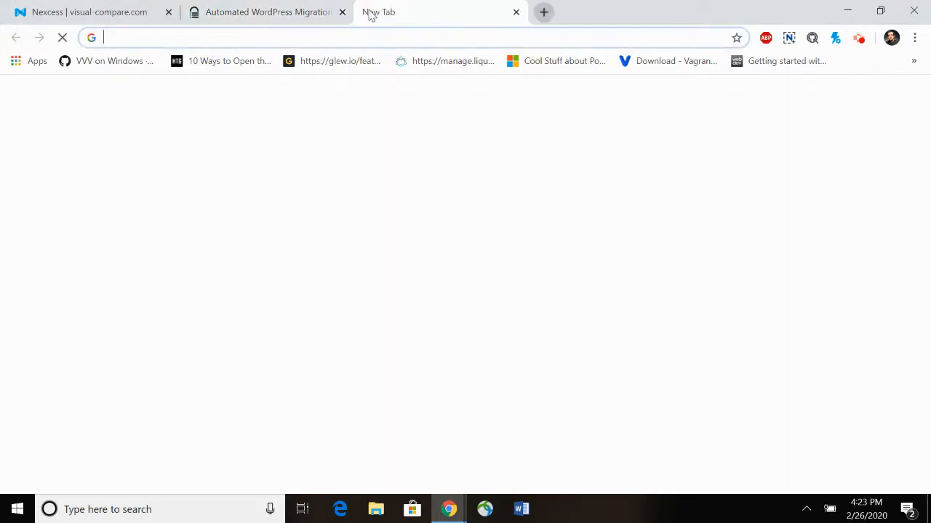
pyautogui.hotkey('ctrl', 'v')
pyautogui.press('Return')
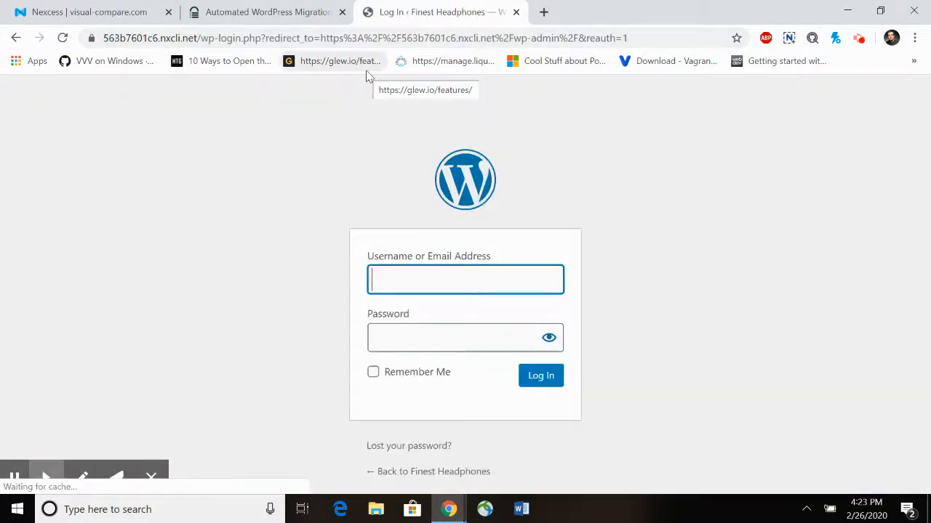
pyautogui.click(151, 478)
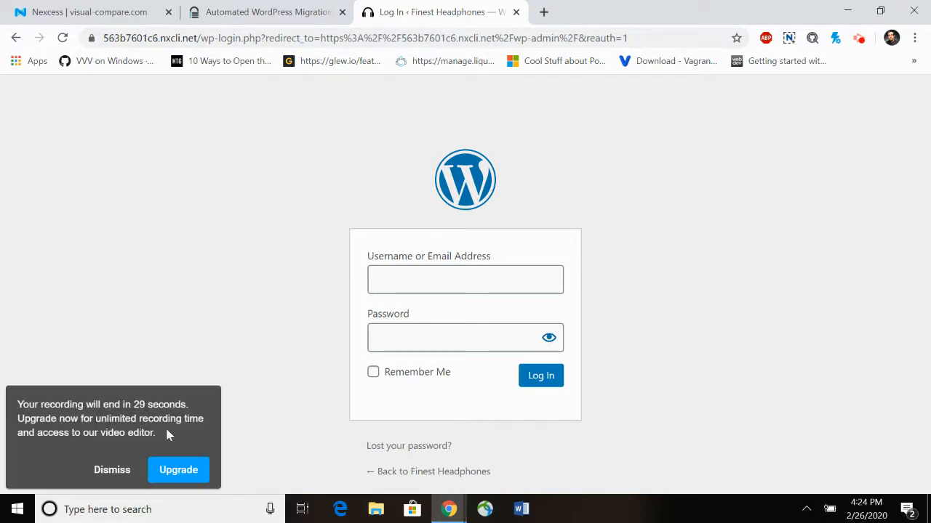
pyautogui.click(111, 471)
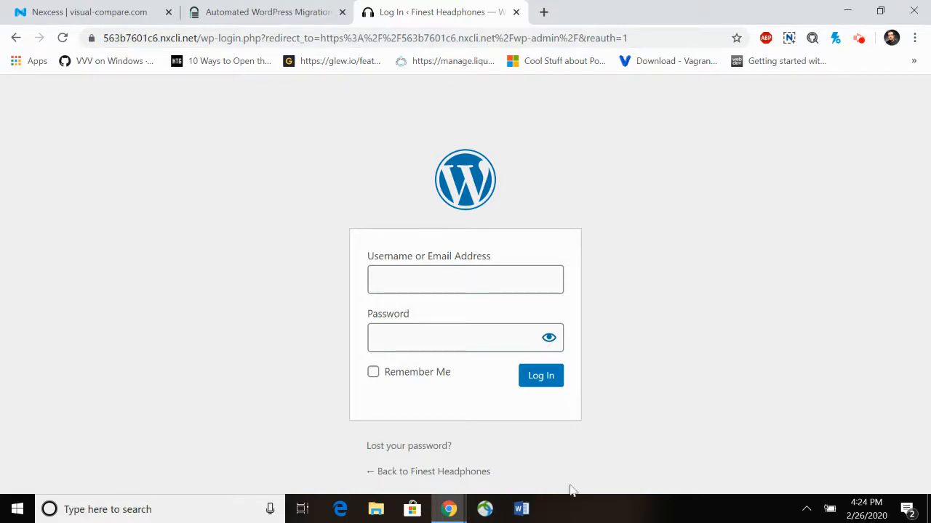
pyautogui.click(859, 38)
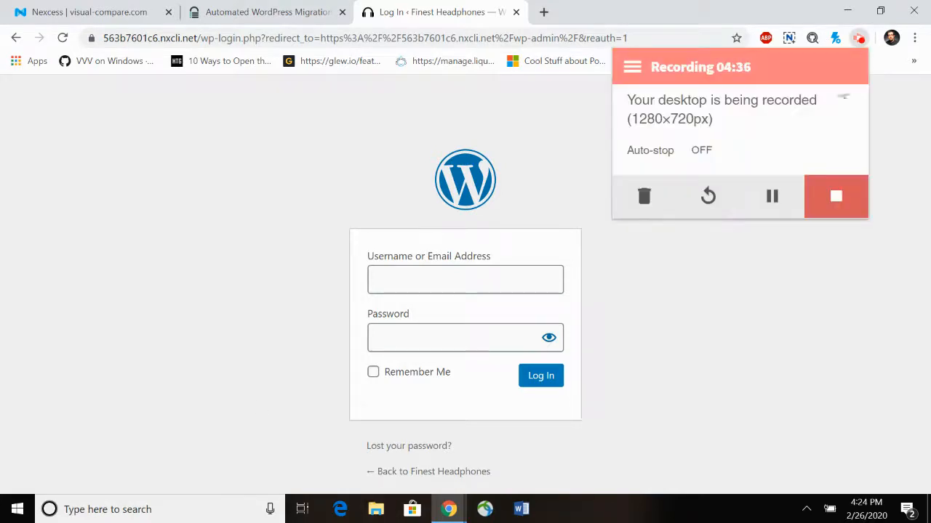